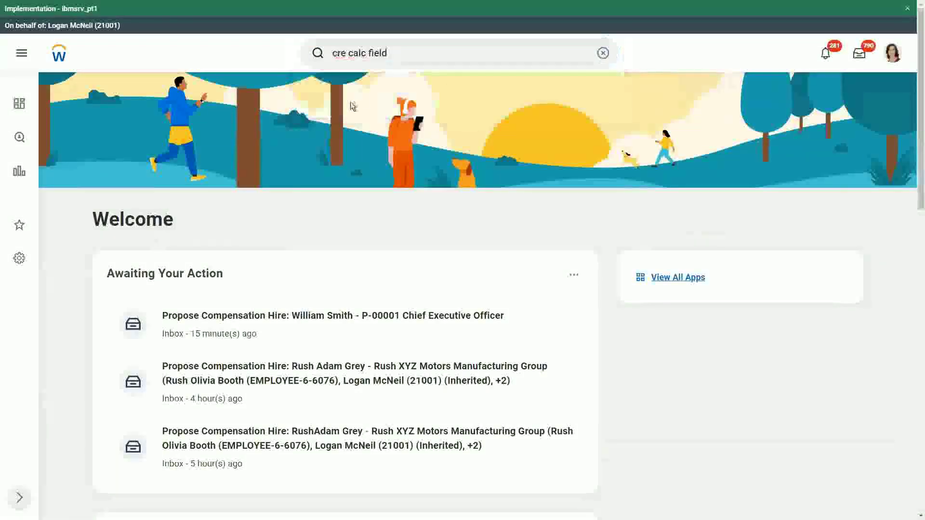
- Start creating a calculated field and name it "CF-WW-Eval Exp-Test"
click(360, 91)
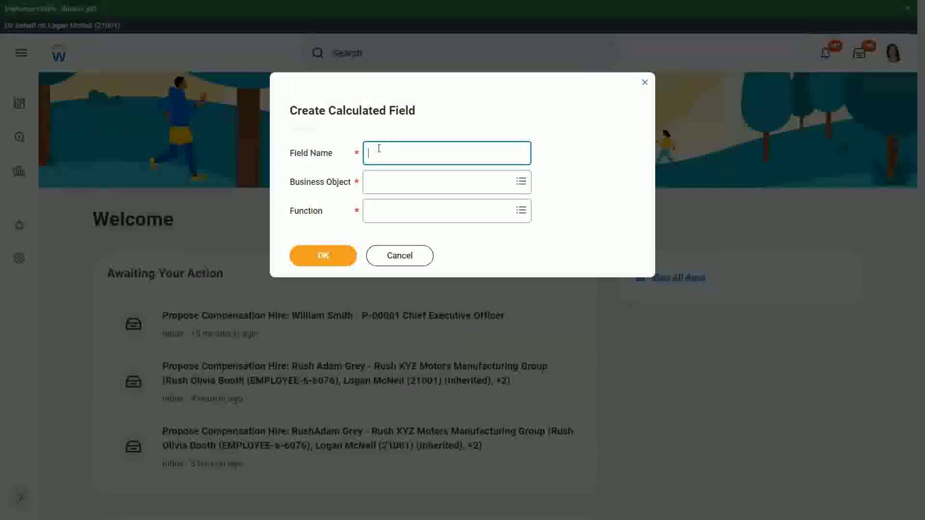
text(CF-WW-)
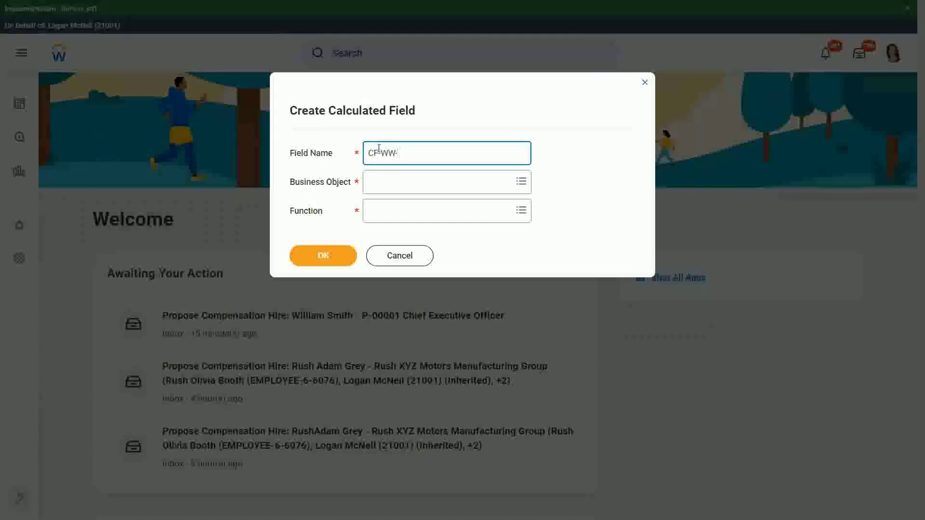
text(Eval Exp -)
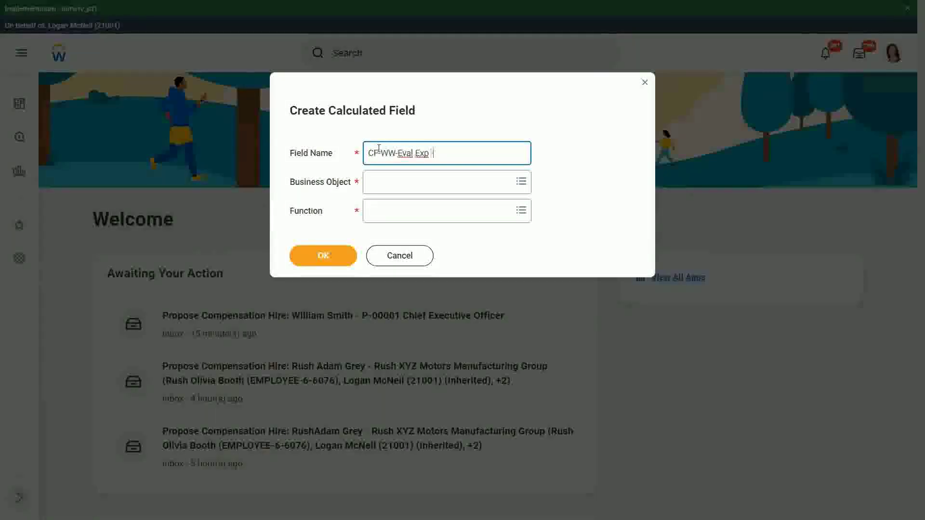
key(BackSpace)
text(-Test)
key(Tab)
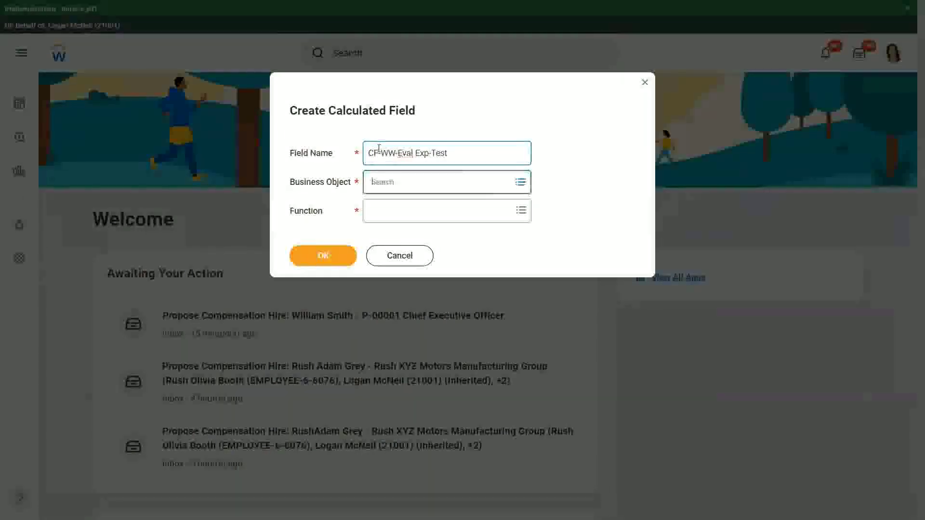
- Set the calculated field's business object to Worker
text(sorker)
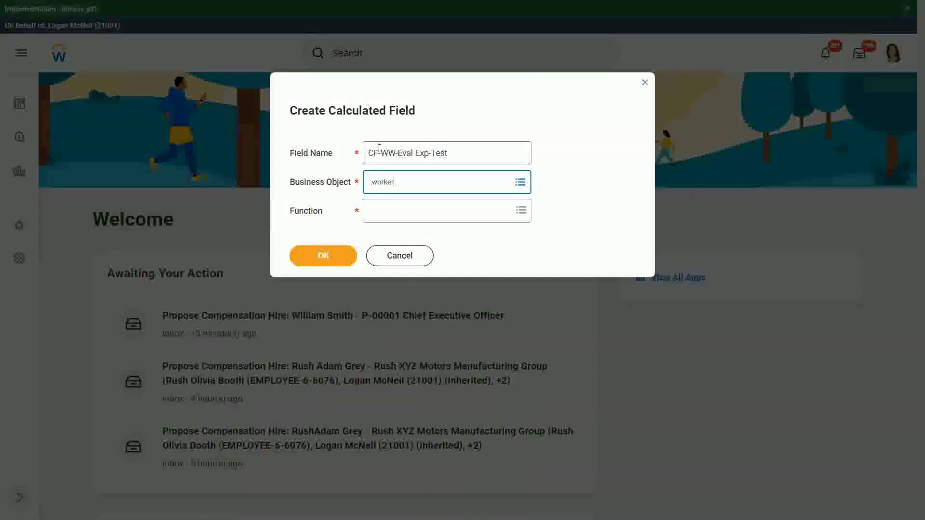
key(Return)
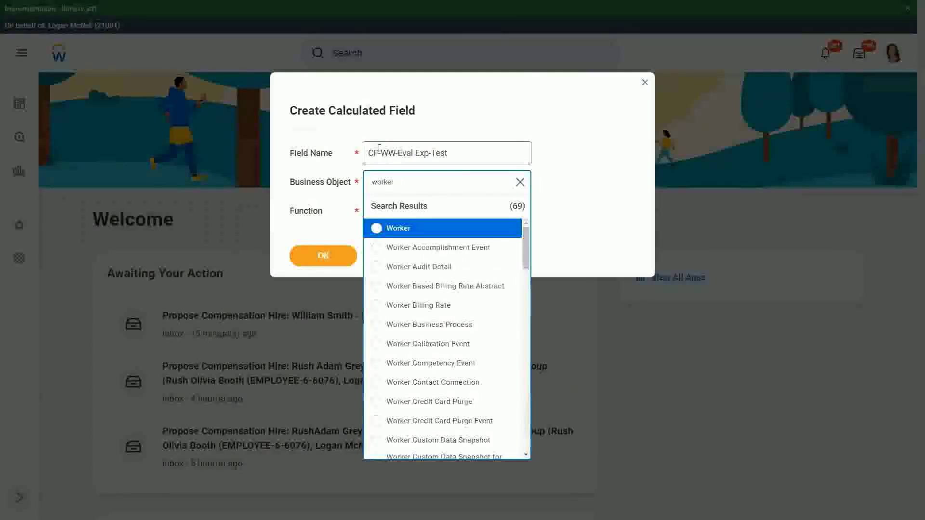
key(Return)
key(Tab)
- Choose Evaluate Expression as the calculated field's function and confirm the initial definition
text(ev)
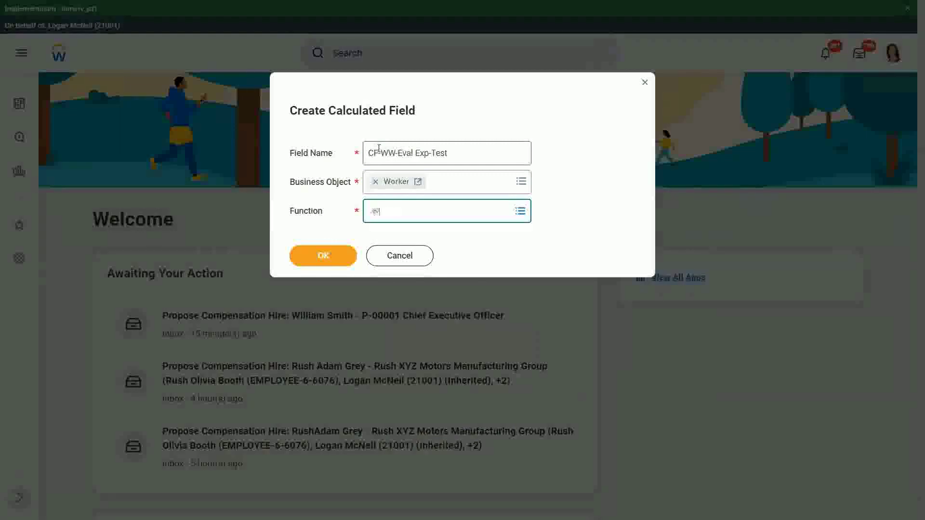
text(al exp)
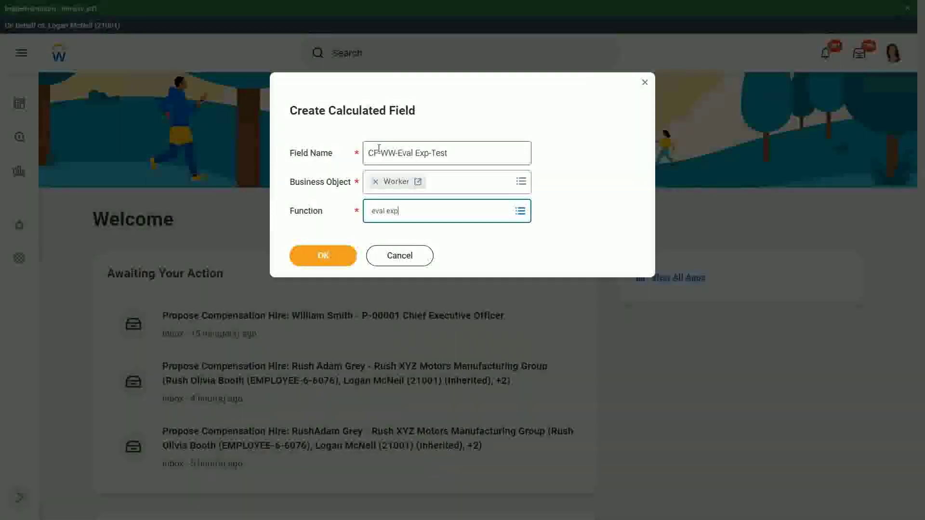
key(Return)
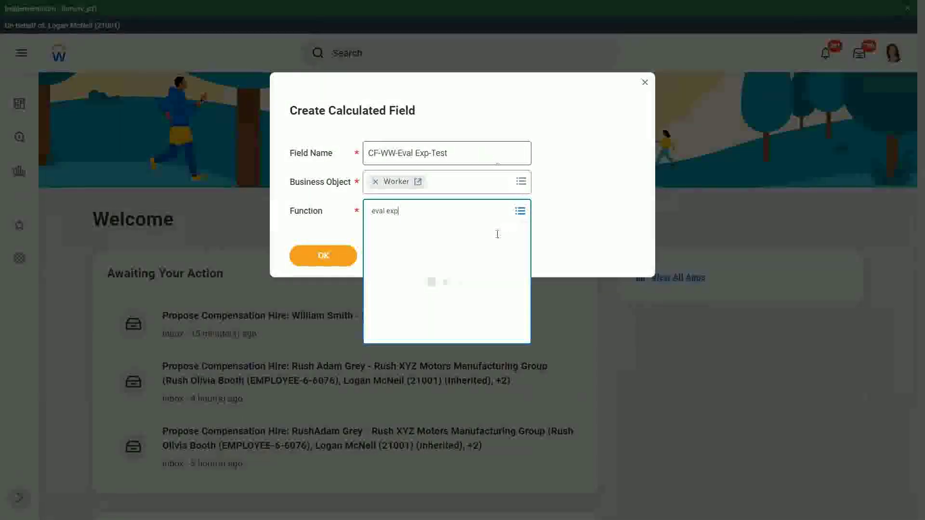
click(393, 262)
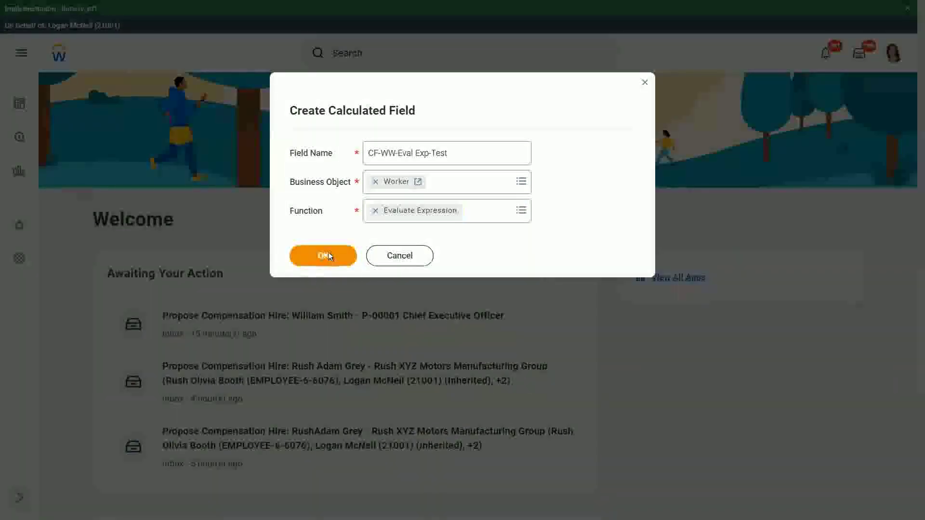
click(329, 256)
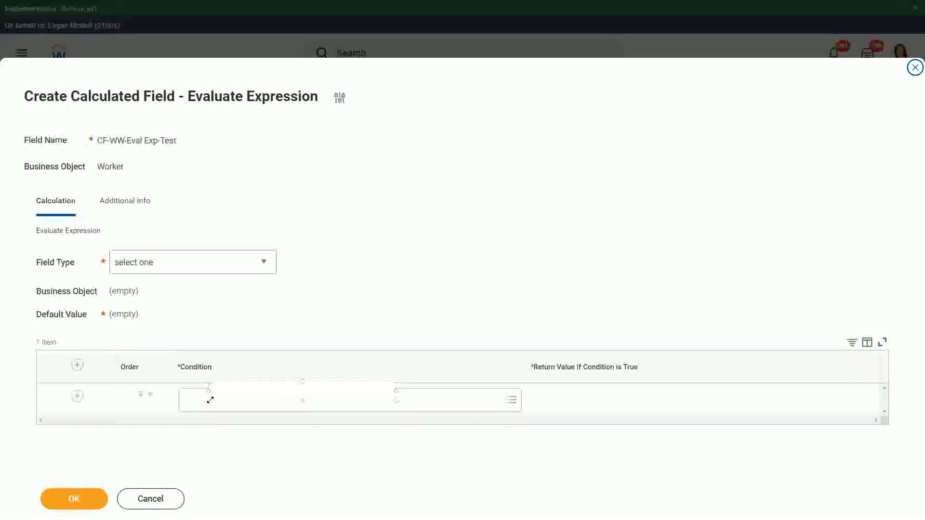
- Annotate the Condition field of the first row with the on-screen note "Boolean or a T/F field"
click(224, 391)
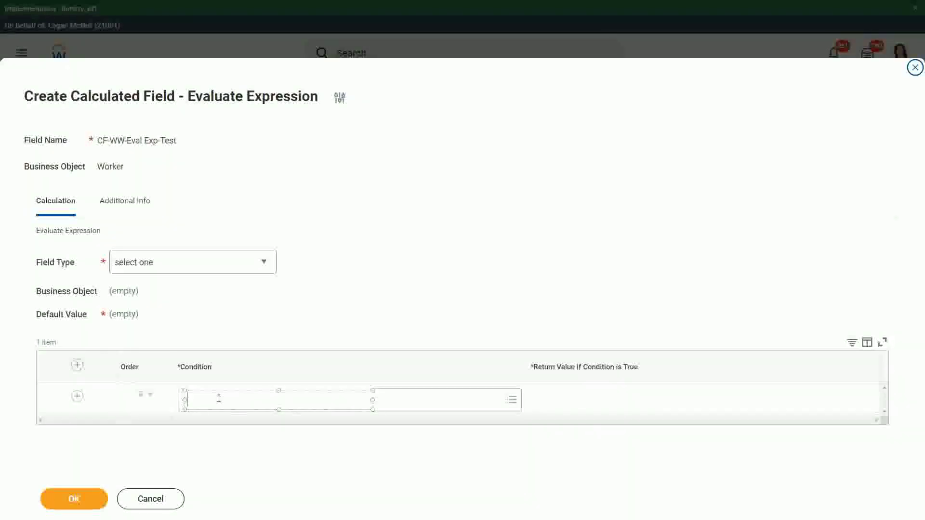
text(Boo)
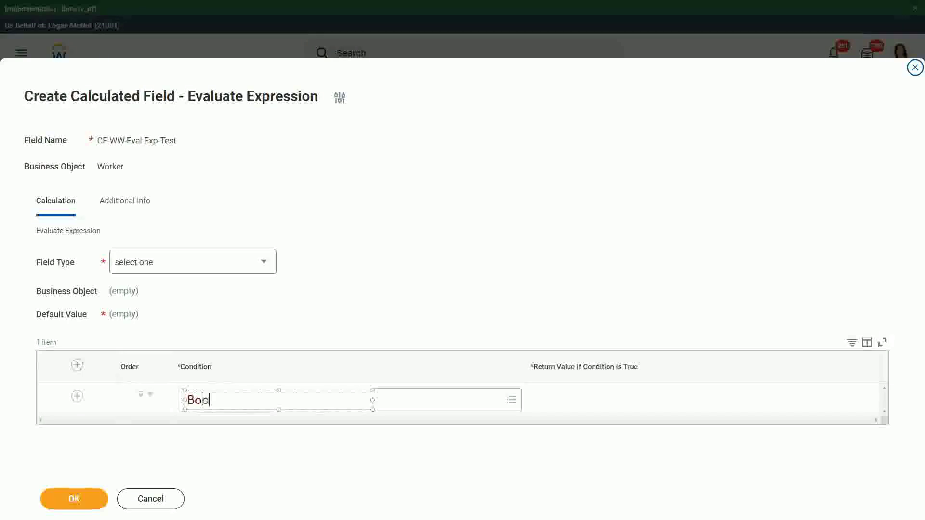
text(lean or a)
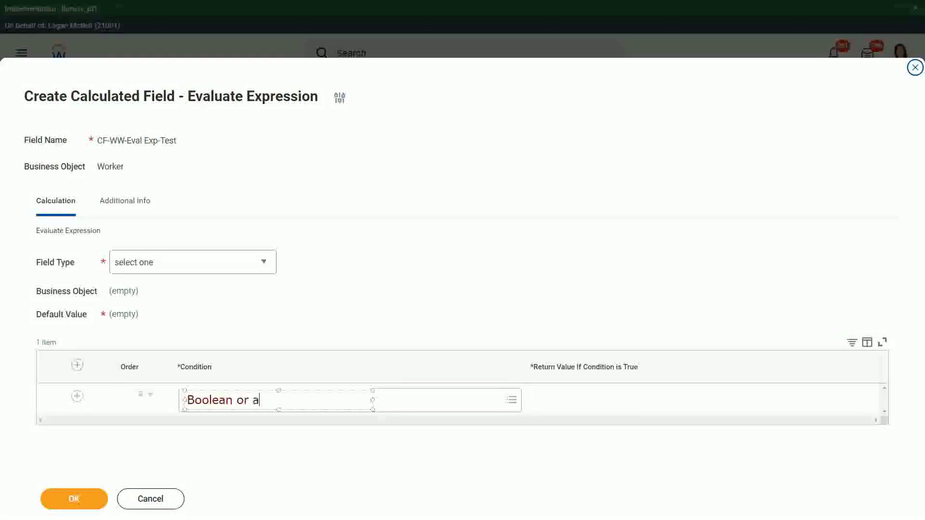
text( T/F field)
click(321, 306)
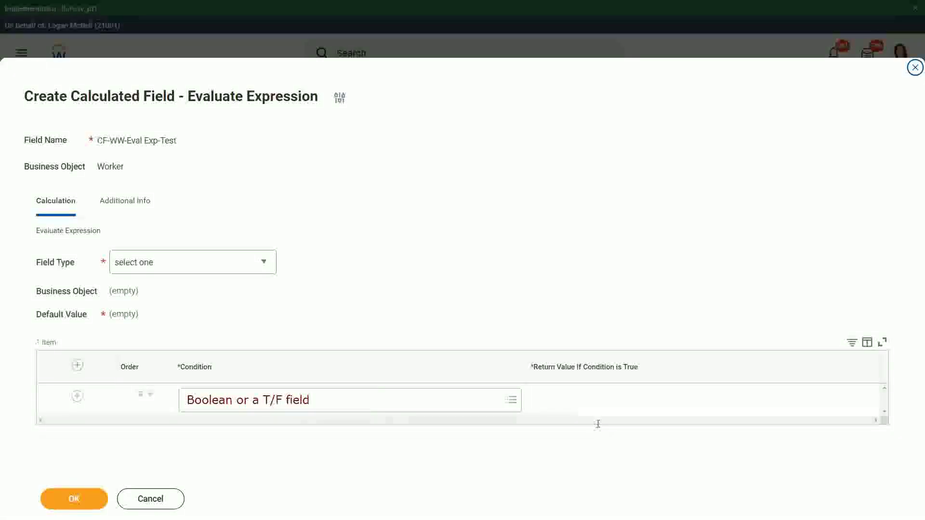
- Annotate the Return Value If Condition is True cell with the note "Another Calc Field that gives the result", widened to fit one line
click(537, 401)
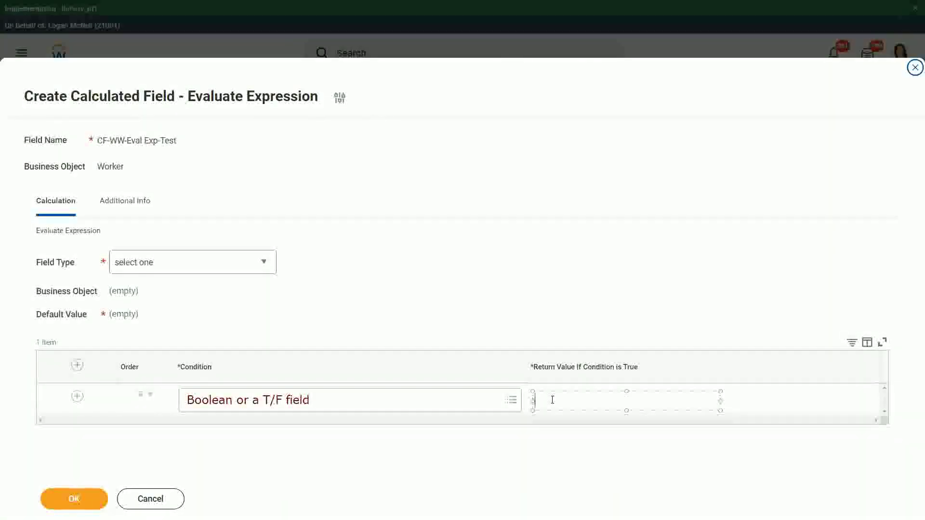
text(Another C)
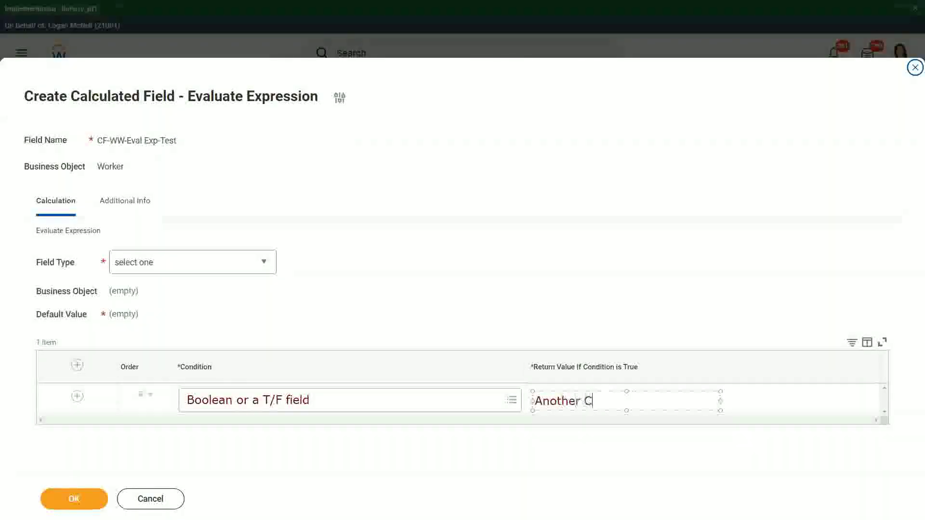
text(alc Field)
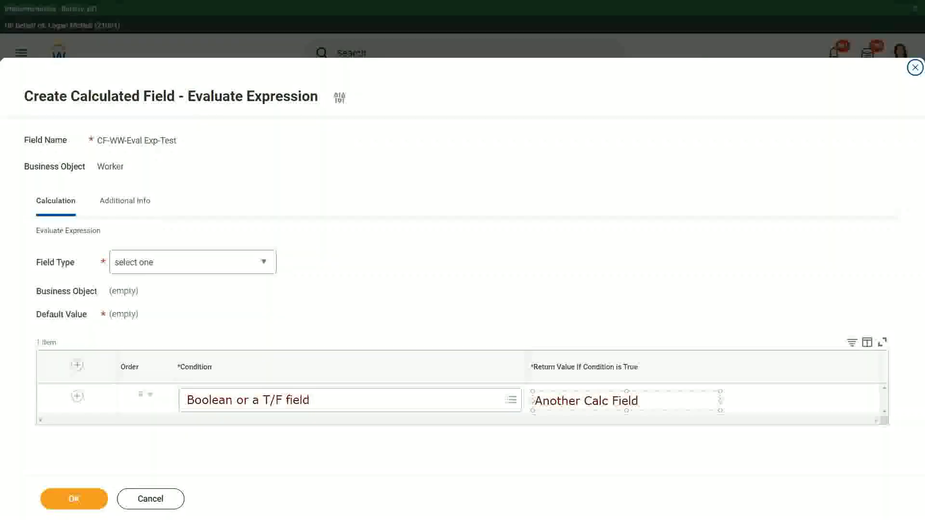
text( that gives the)
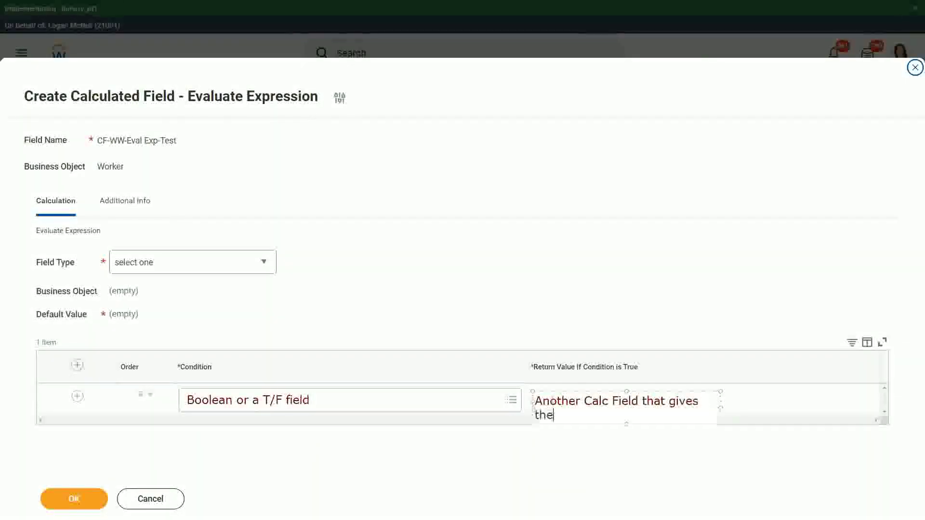
text( result)
drag(723, 407, 813, 399)
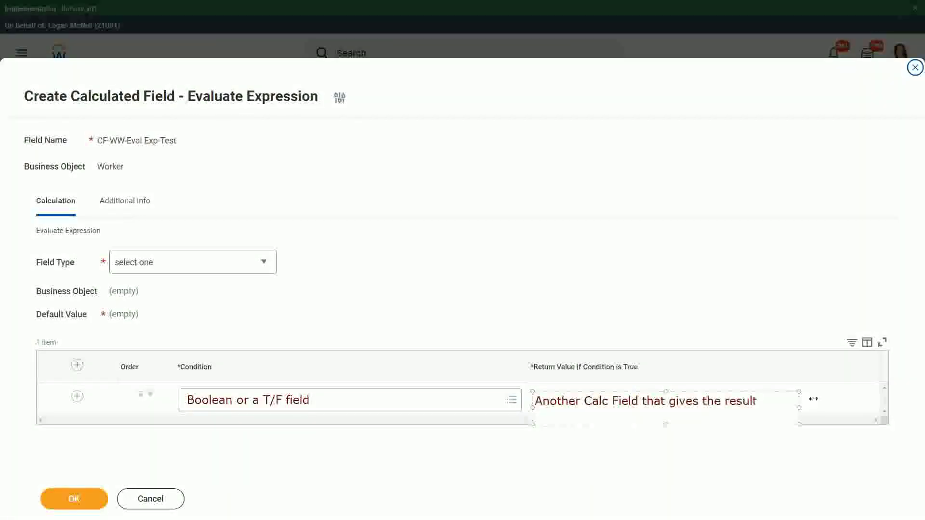
click(519, 439)
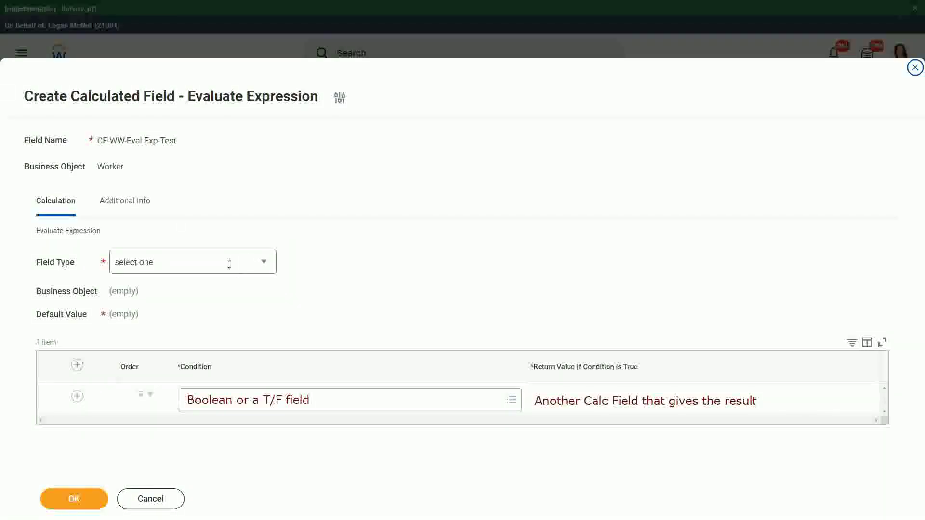
- Set the Evaluate Expression field type to Text
drag(268, 251, 455, 270)
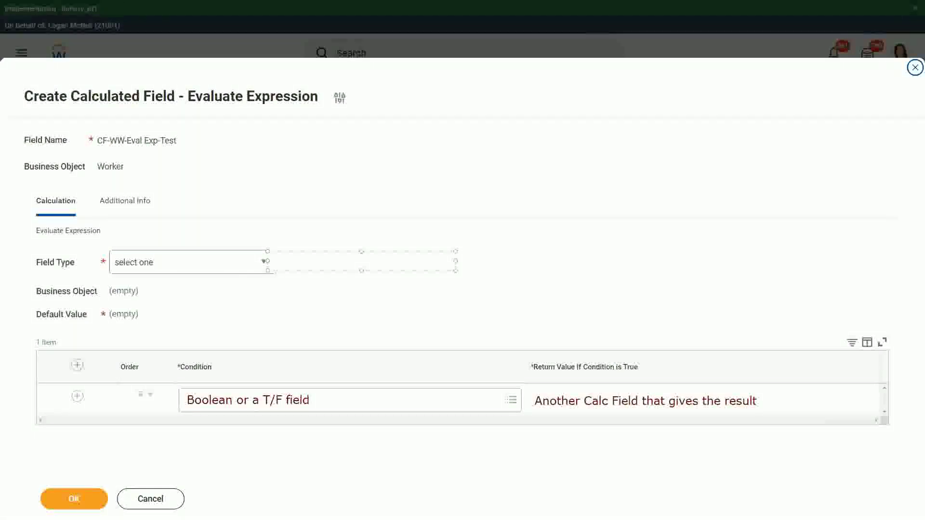
key(Escape)
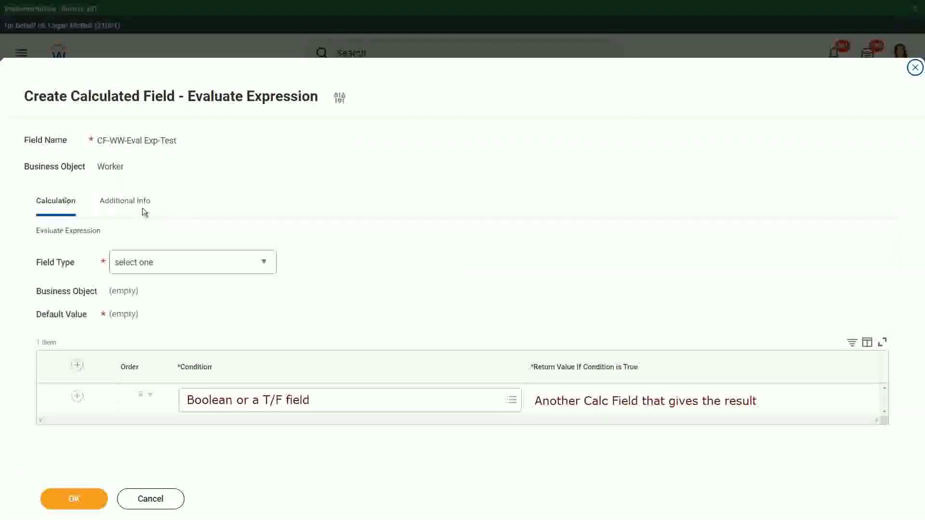
click(267, 262)
click(266, 262)
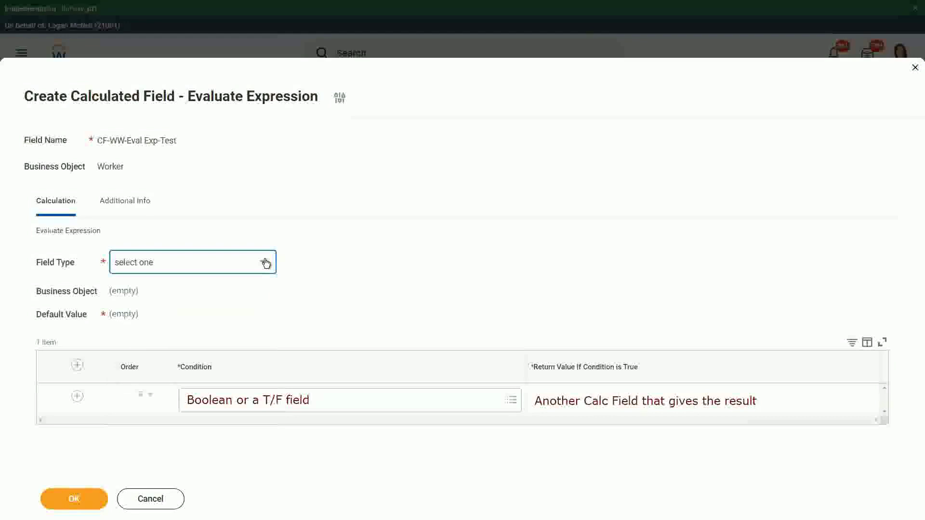
click(266, 263)
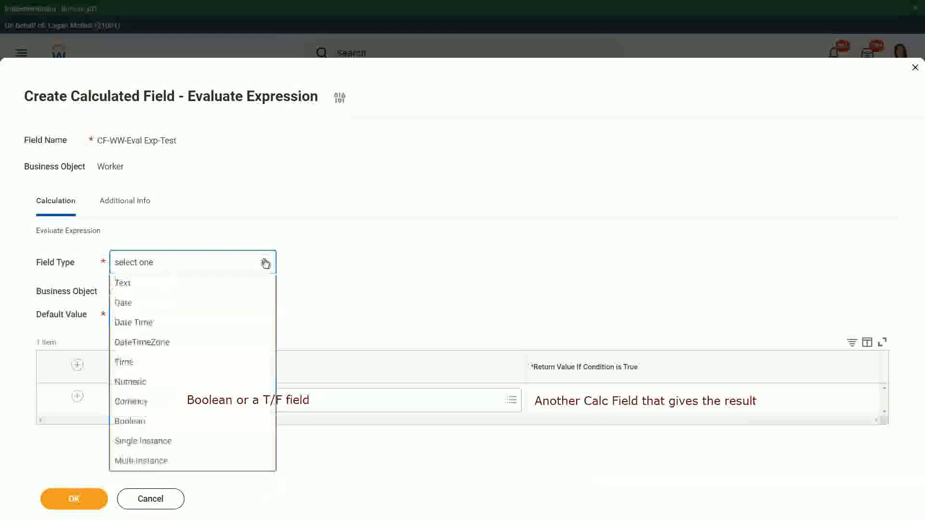
click(123, 302)
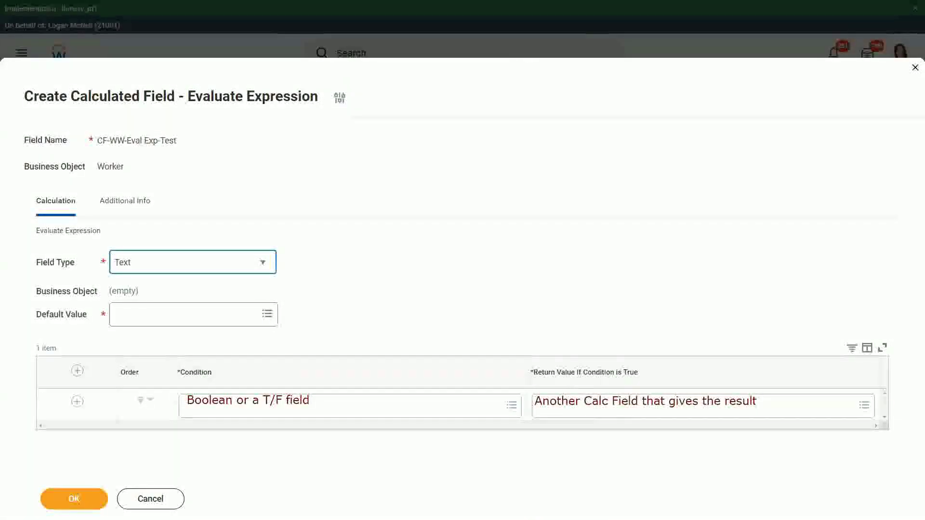
- Annotate the Default Value field with the on-screen note "Some Default Value" and align it inside the field
click(125, 314)
text(S)
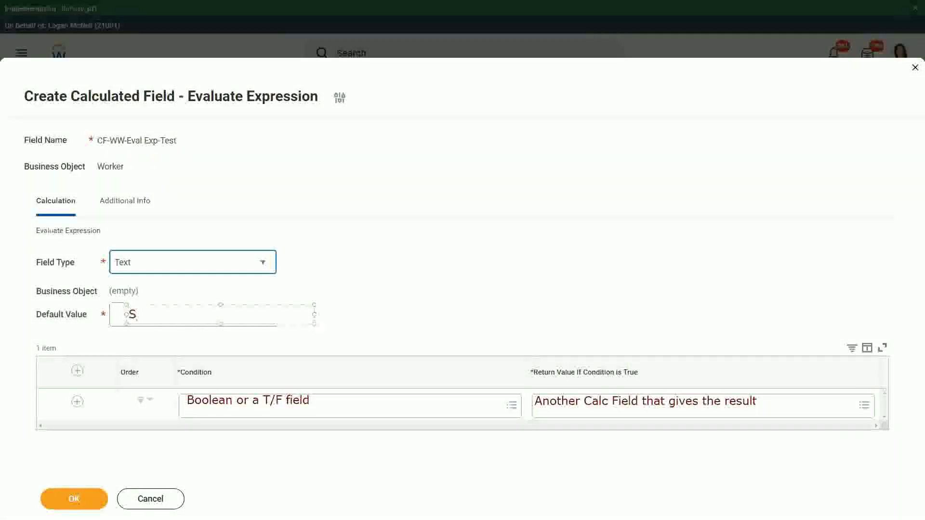
text(ome De)
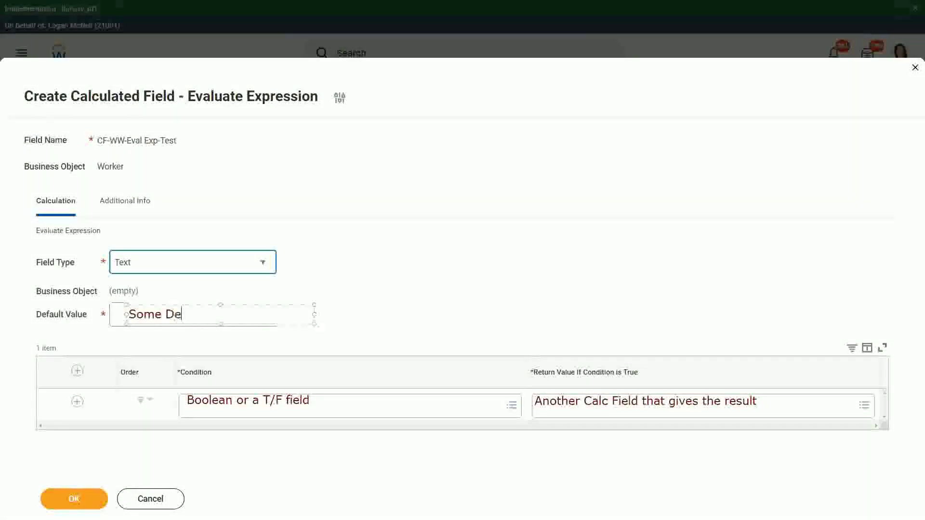
text(fault Value)
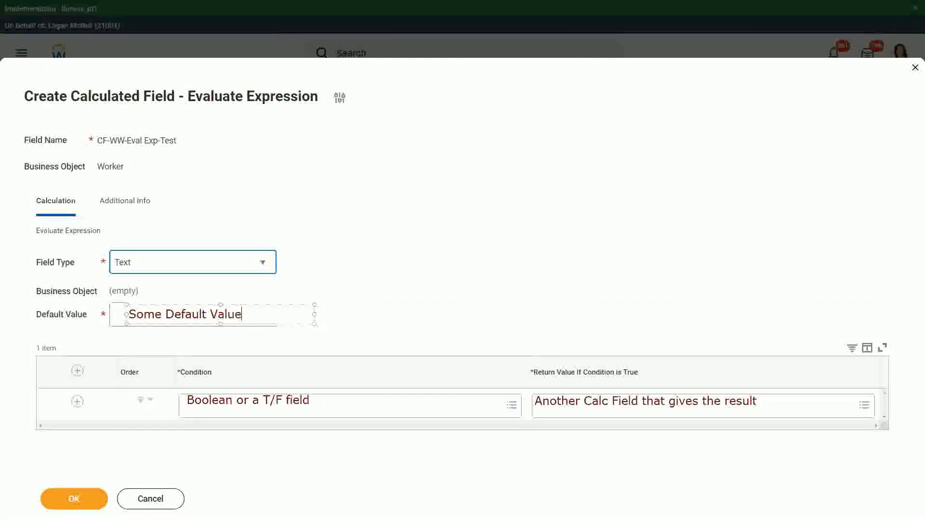
drag(229, 304, 224, 305)
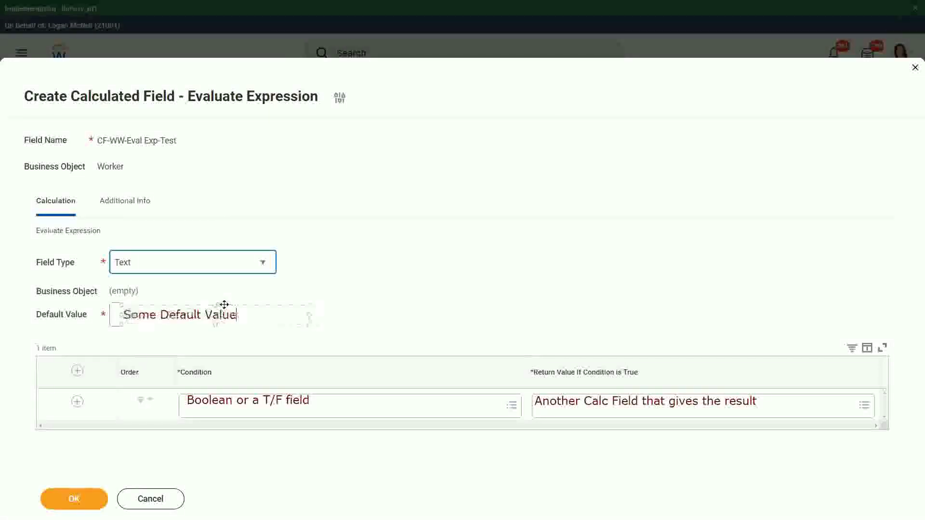
click(382, 306)
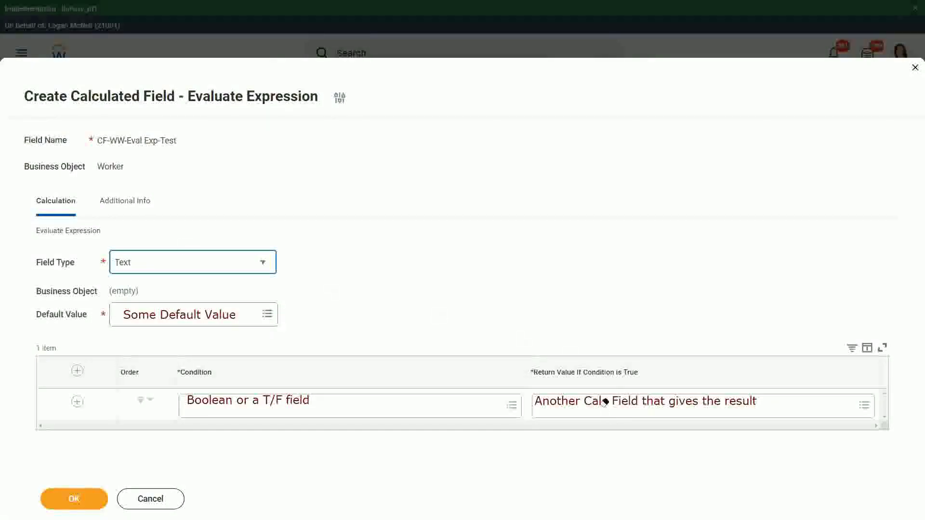
- Replace the Return Value If Condition is True note with "Type in the value that you want in the output", widened to fit one line
click(554, 400)
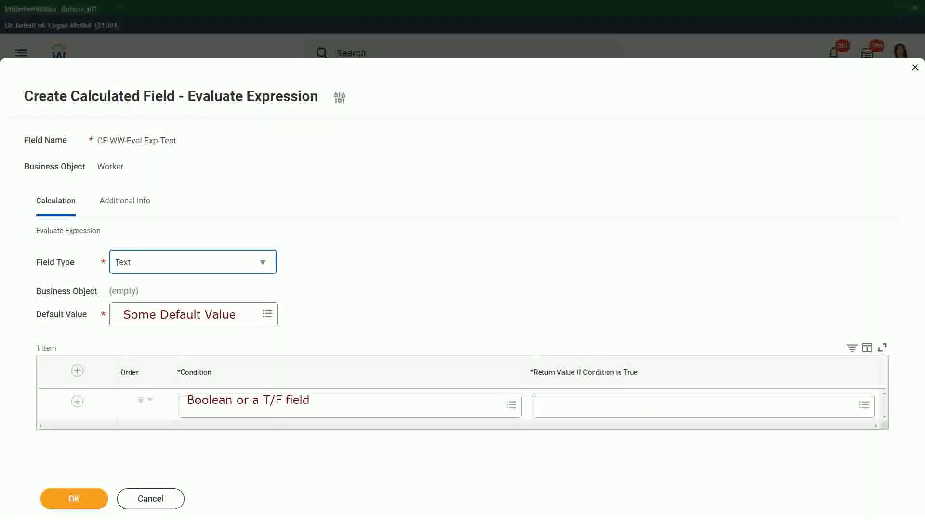
click(544, 405)
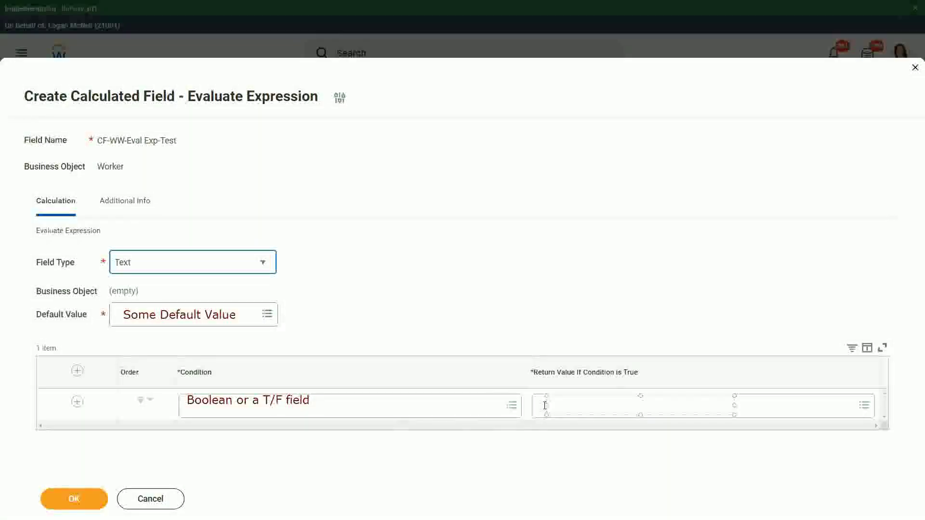
text(Type in the val)
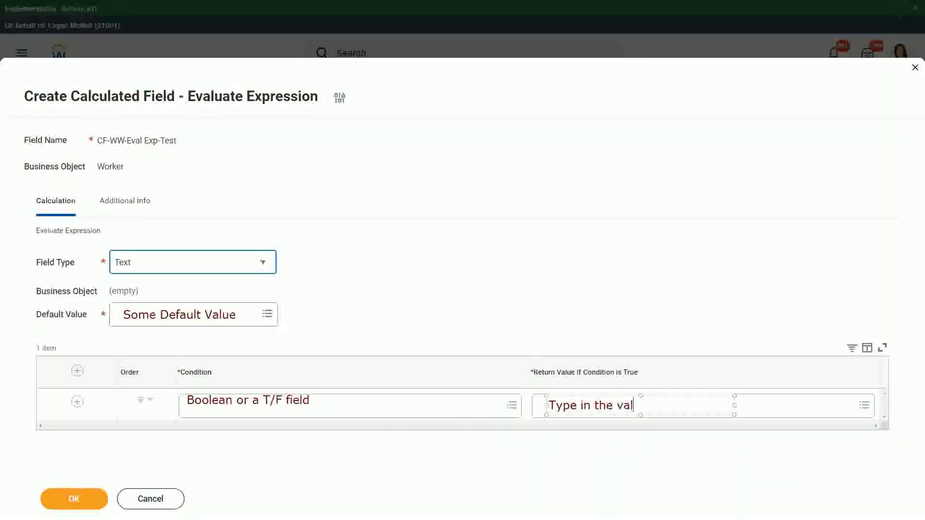
text(ue that you)
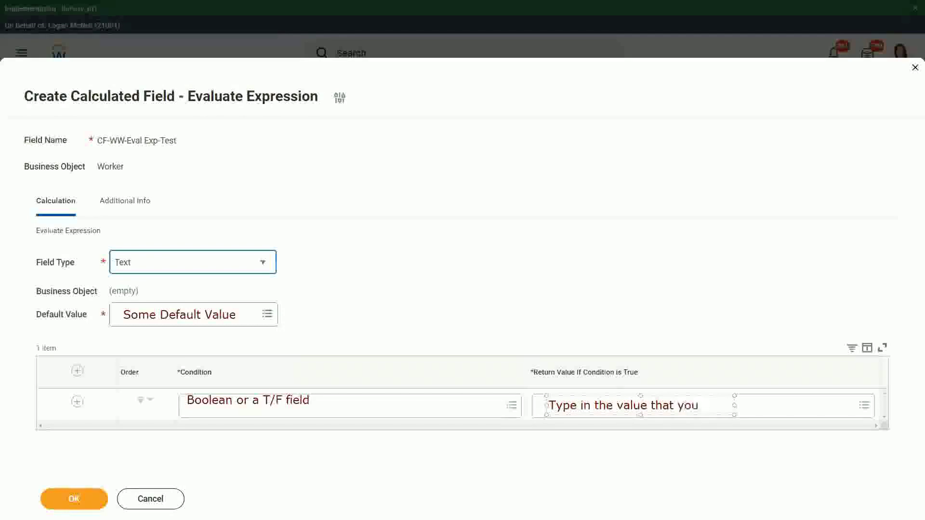
text( want in the o)
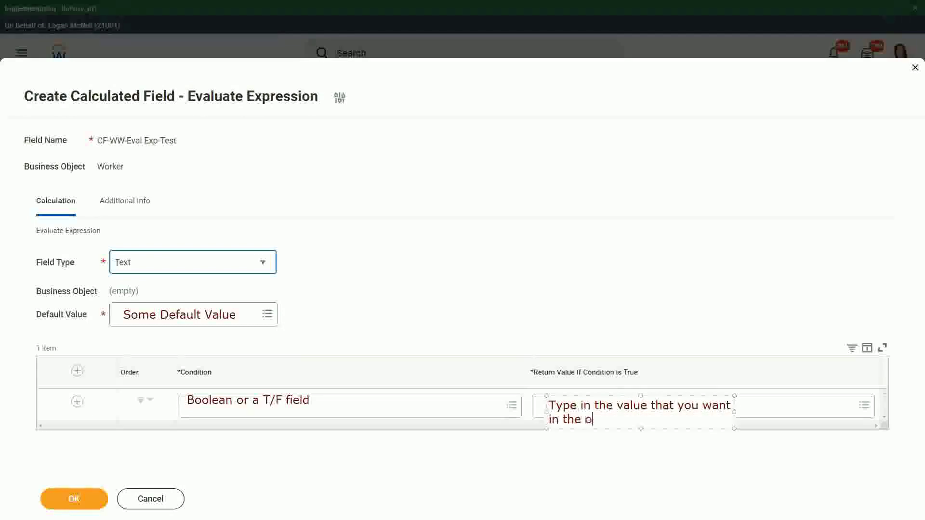
text(utput)
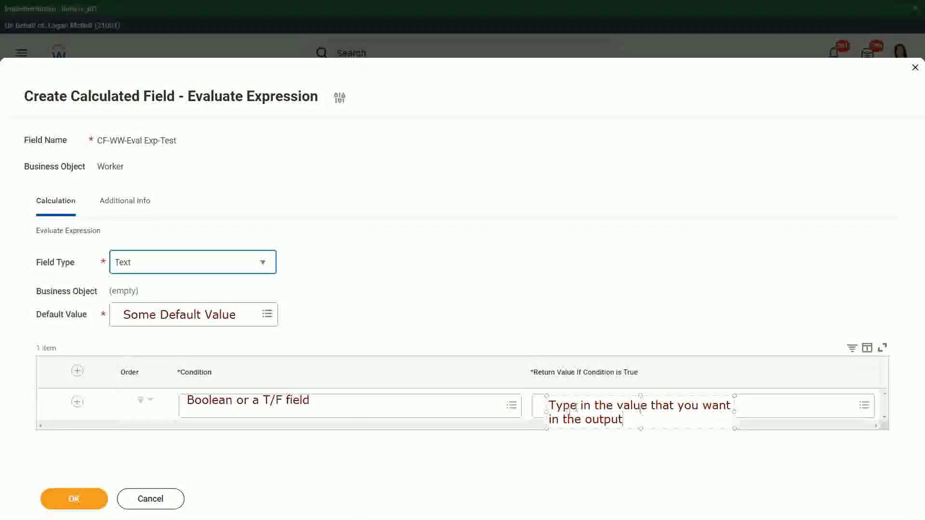
drag(734, 411, 846, 412)
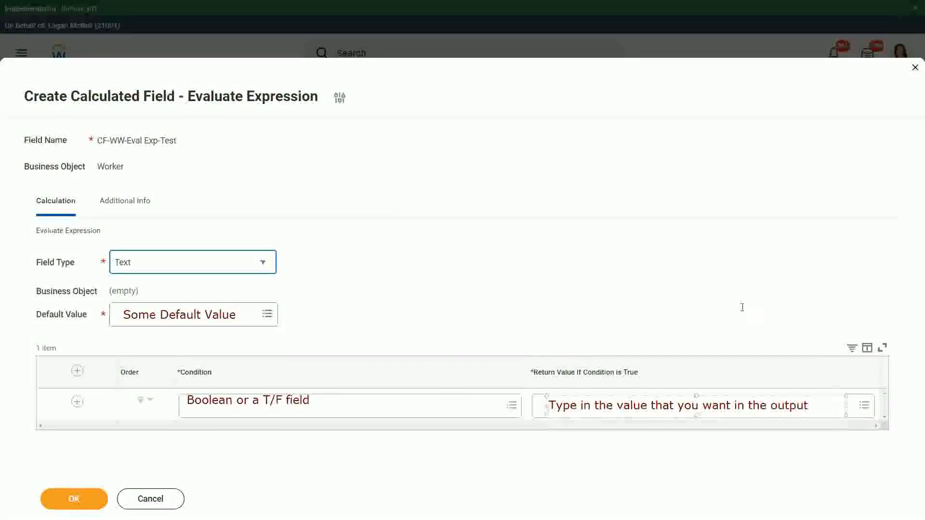
click(725, 289)
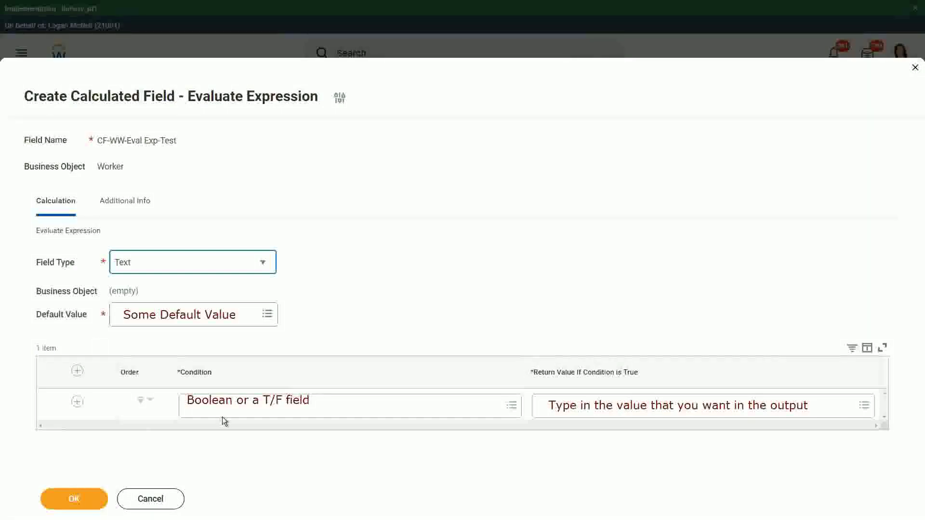
- Cancel the Evaluate Expression calculated field, discarding its changes, and dismiss the Implementation environment banner
click(150, 501)
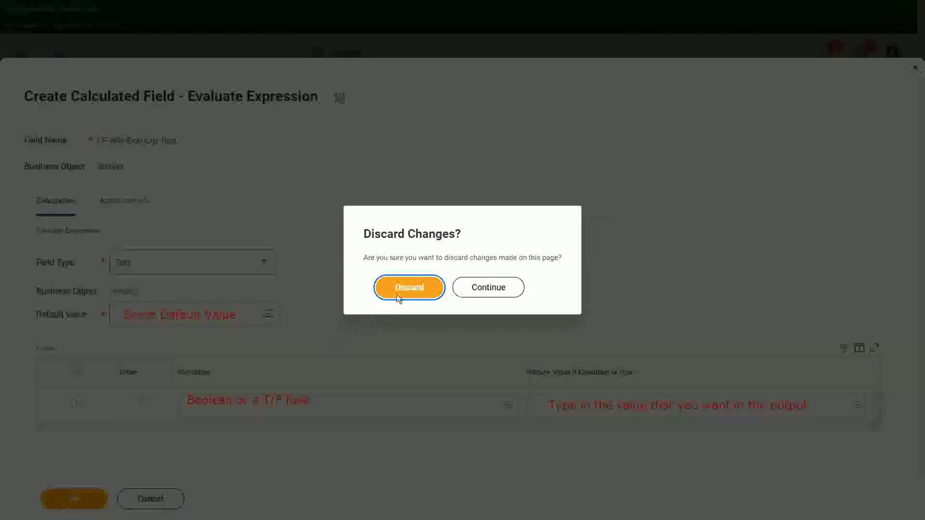
click(414, 287)
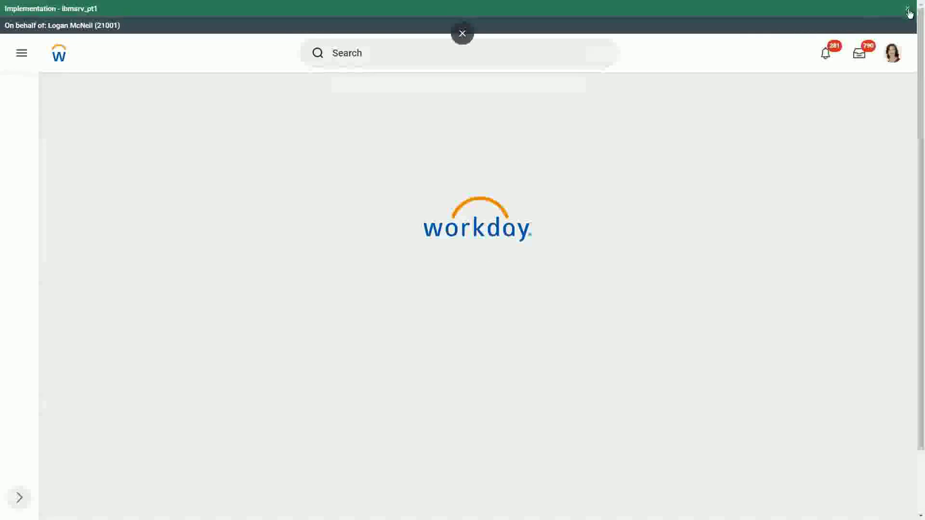
click(907, 9)
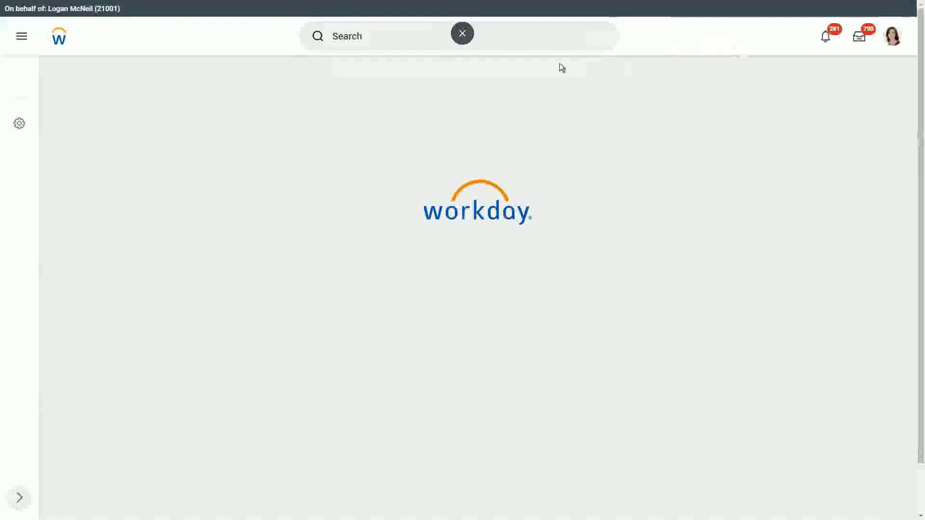